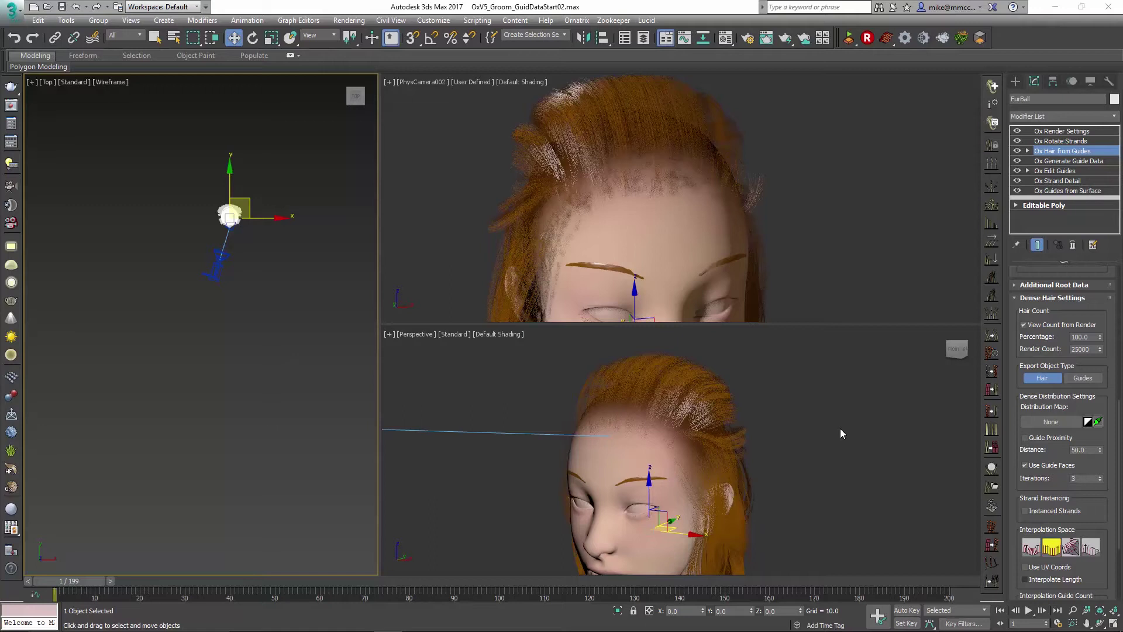
Show only guides at the existing Generate Guide Data level and add a second Ox Generate Guide Data modifier.
left_click(1072, 162)
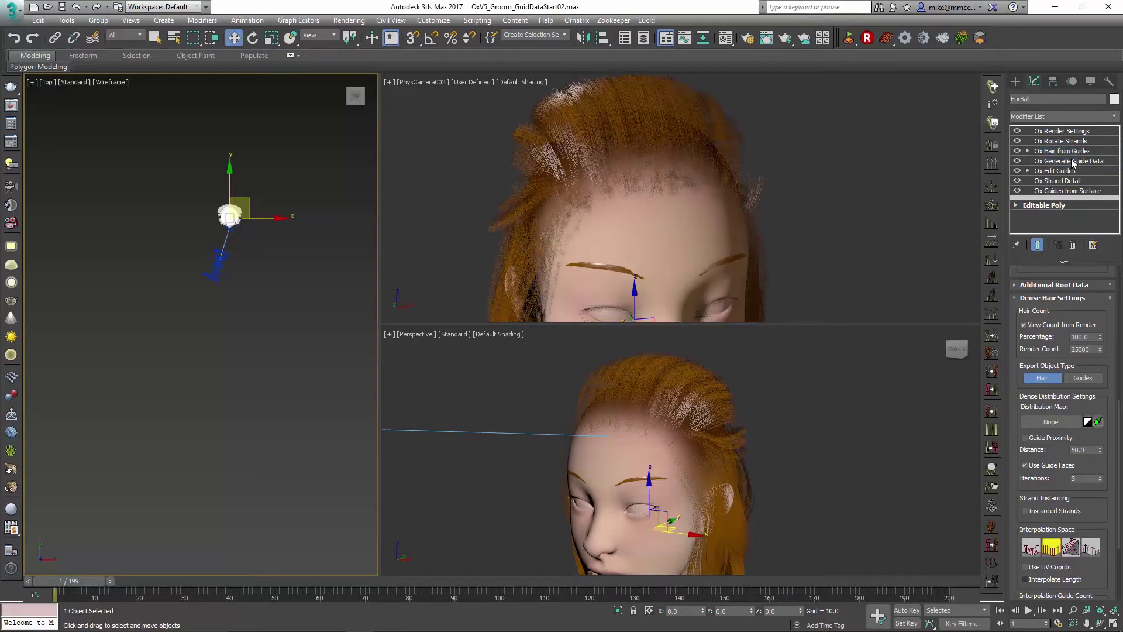
left_click(1037, 245)
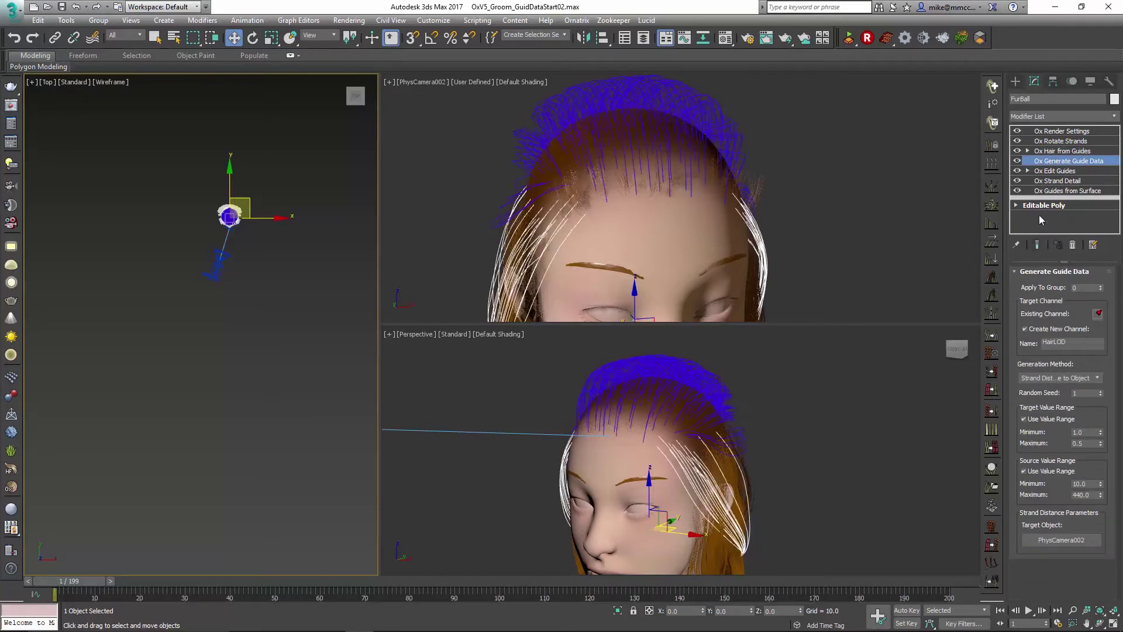
left_click(1050, 115)
left_click(1050, 116)
left_click(1050, 115)
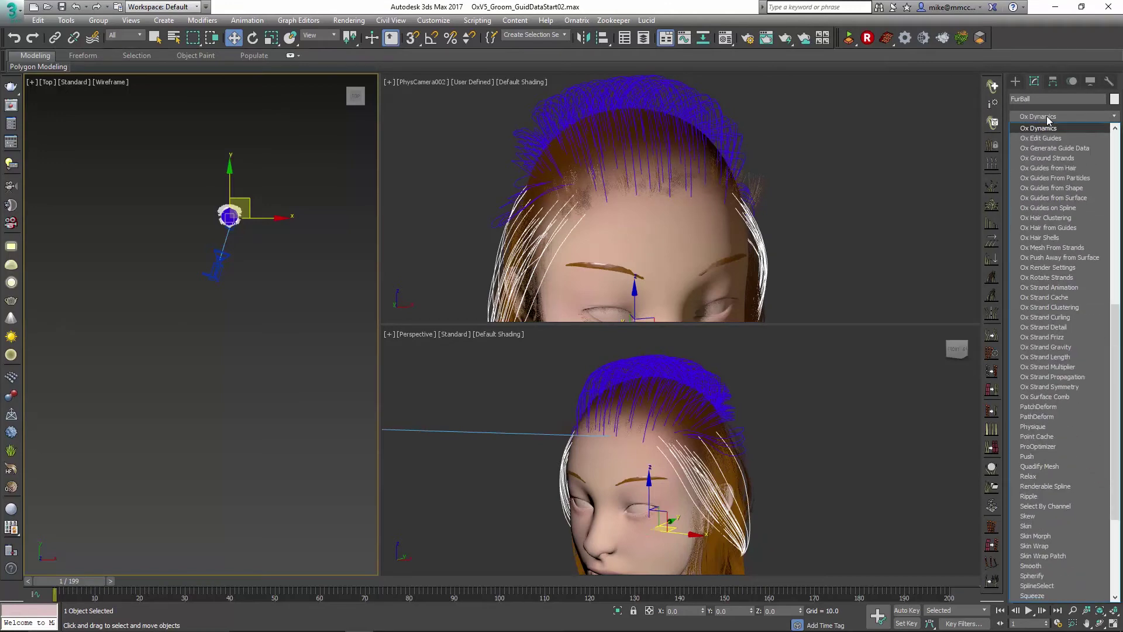
left_click(1047, 147)
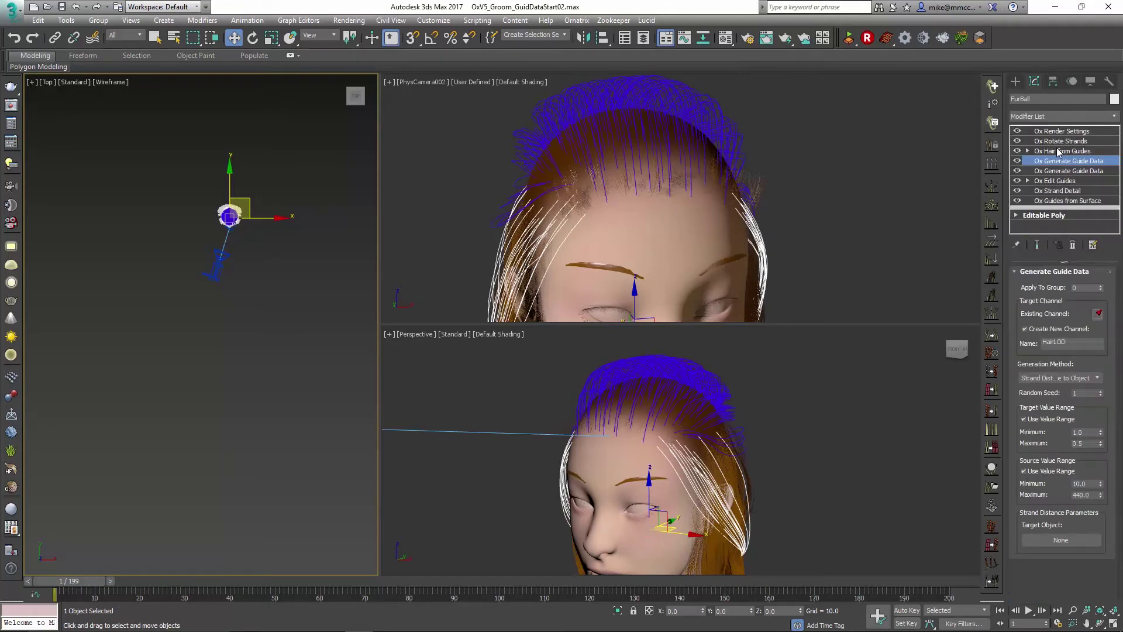
Rename the new channel ThickLOD and set its target range to 1.0–3.0.
left_click(1069, 342)
key("BackSpace")
key("BackSpace")
key("BackSpace")
key("BackSpace")
key("BackSpace")
key("BackSpace")
key("Return")
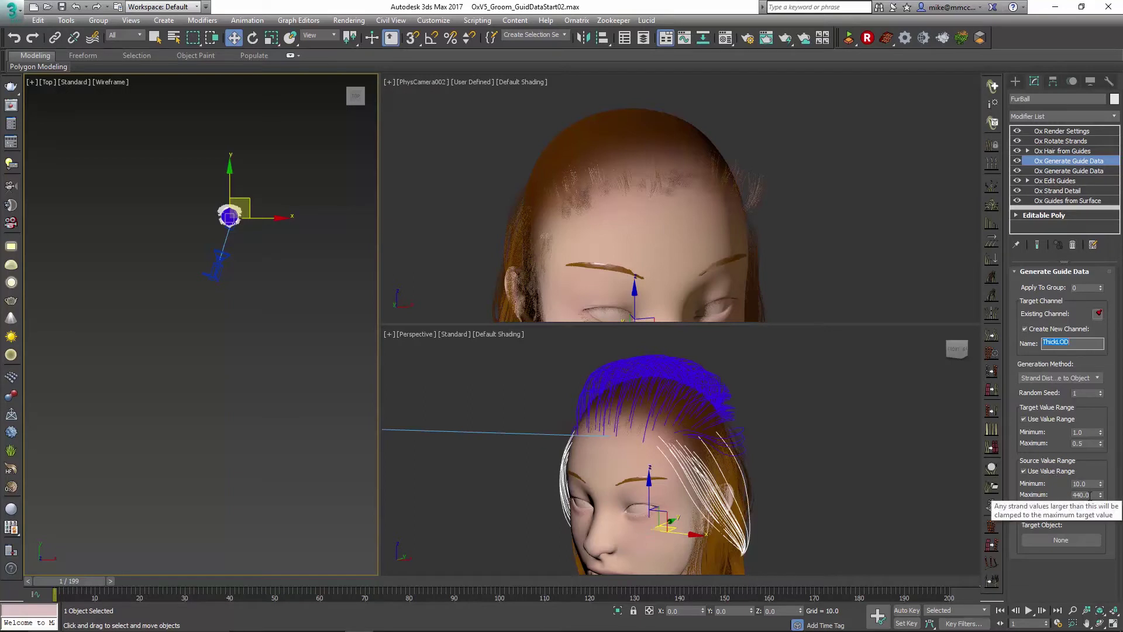
left_click(1076, 433)
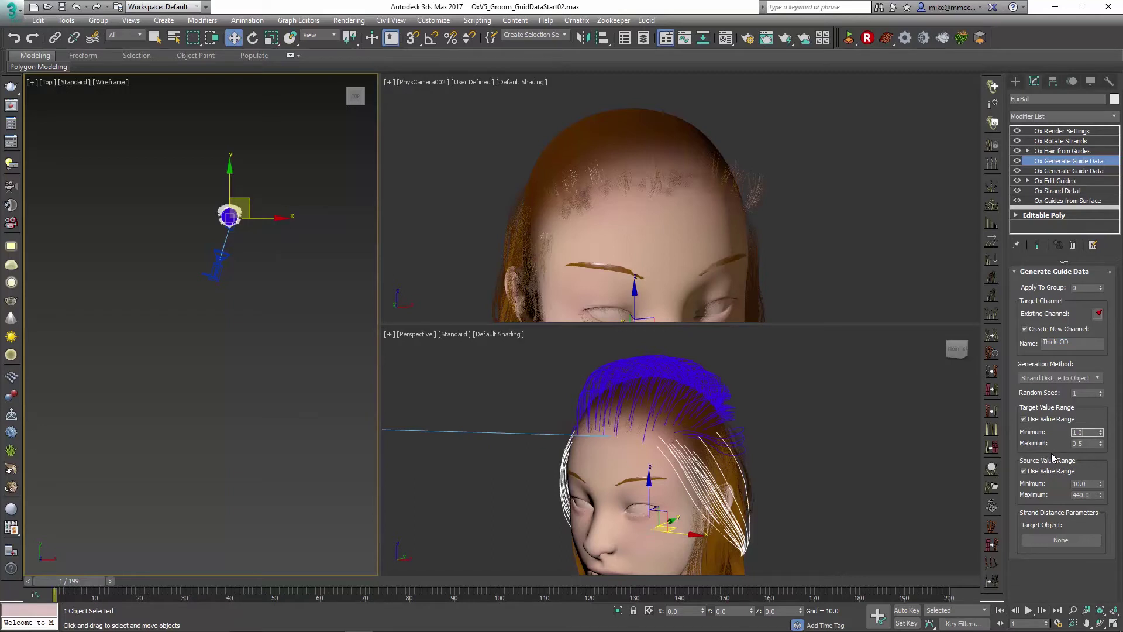
left_click(1081, 443)
type("3")
key("Tab")
Set PhysCamera002 as the ThickLOD distance target, restore the end result, and select Ox Render Settings.
left_click(1057, 540)
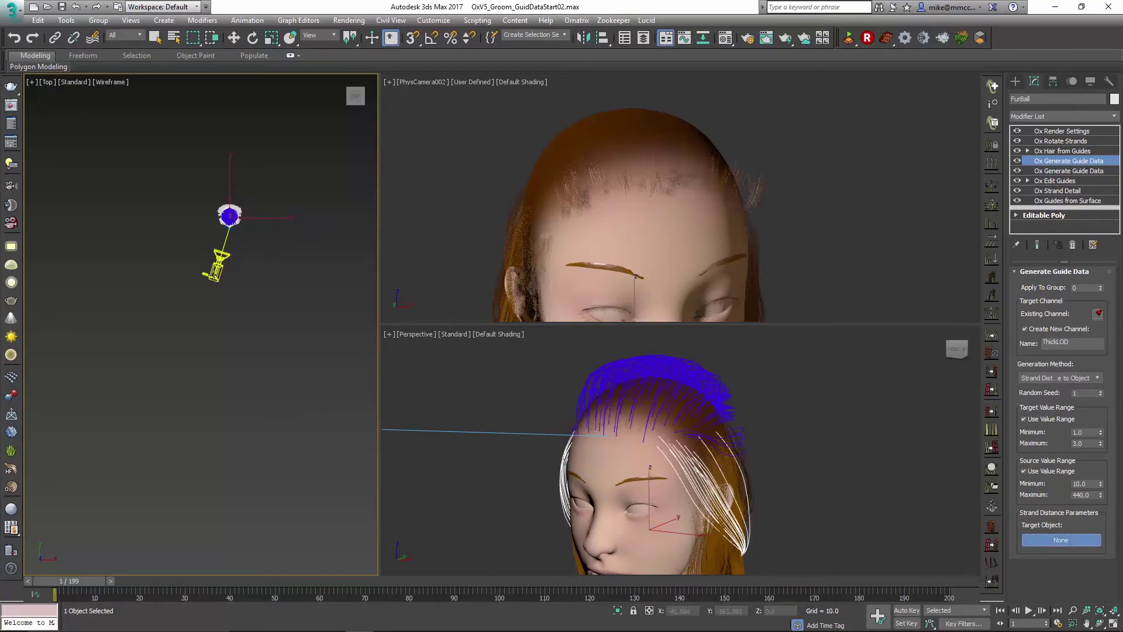
left_click(215, 270)
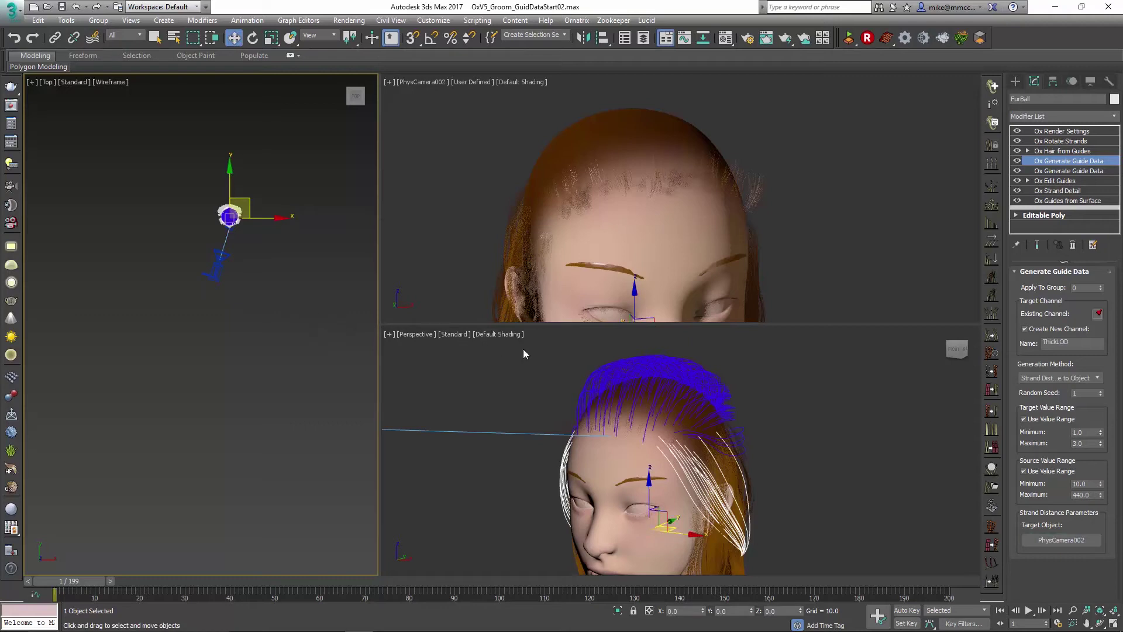
left_click(1037, 246)
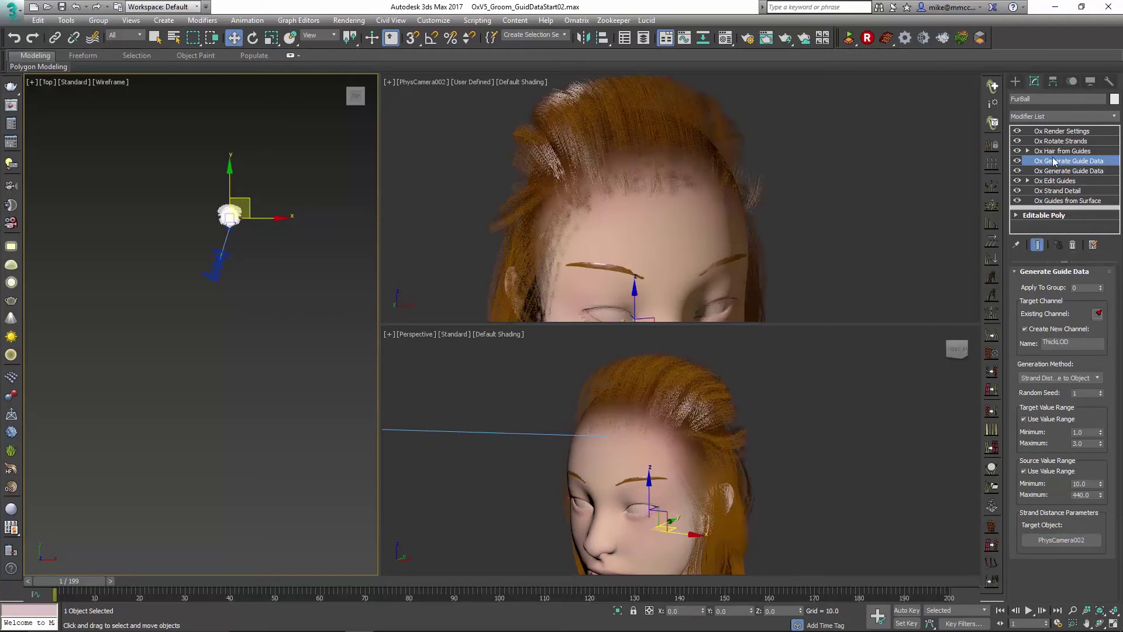
left_click(1064, 132)
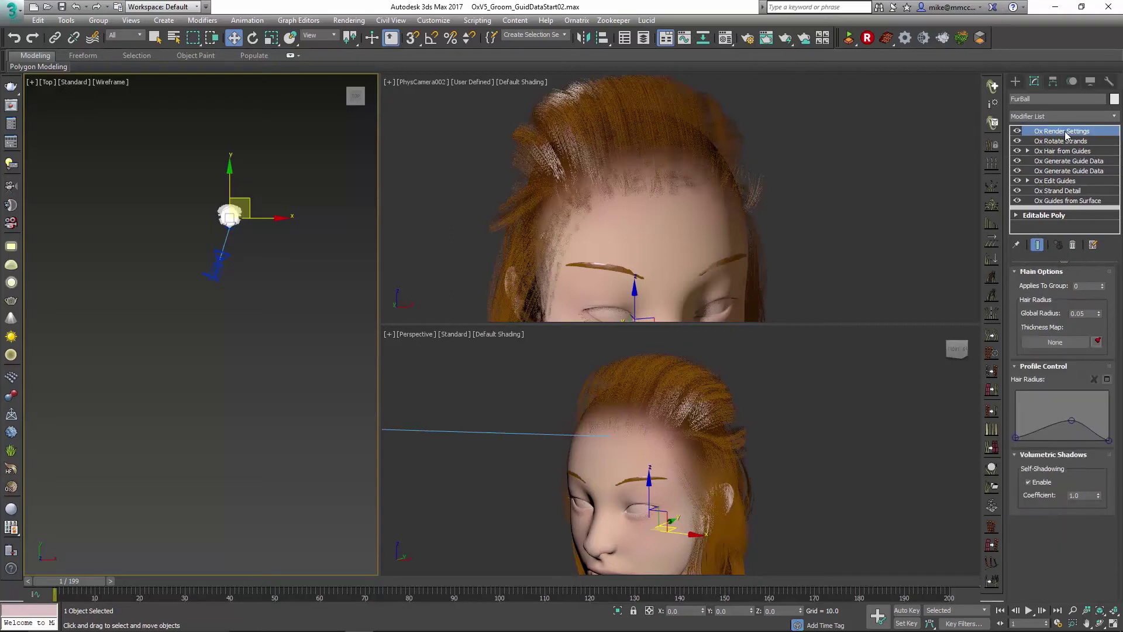
Assign the Root (3): ThickLOD channel as the Ox Render Settings Thickness Map.
left_click(1097, 341)
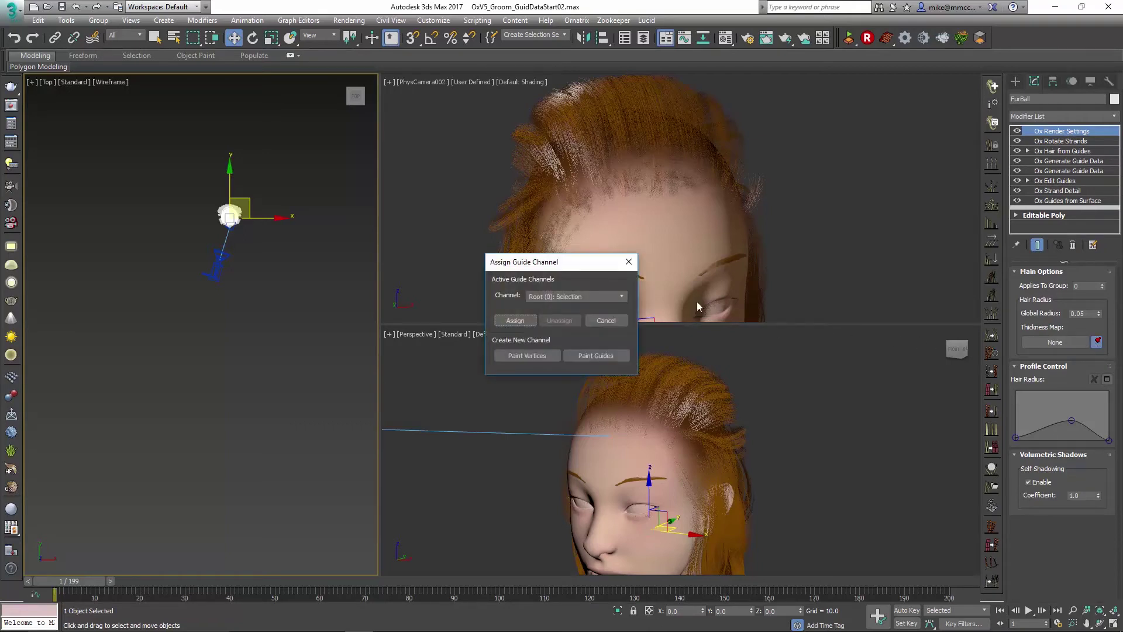
left_click(589, 296)
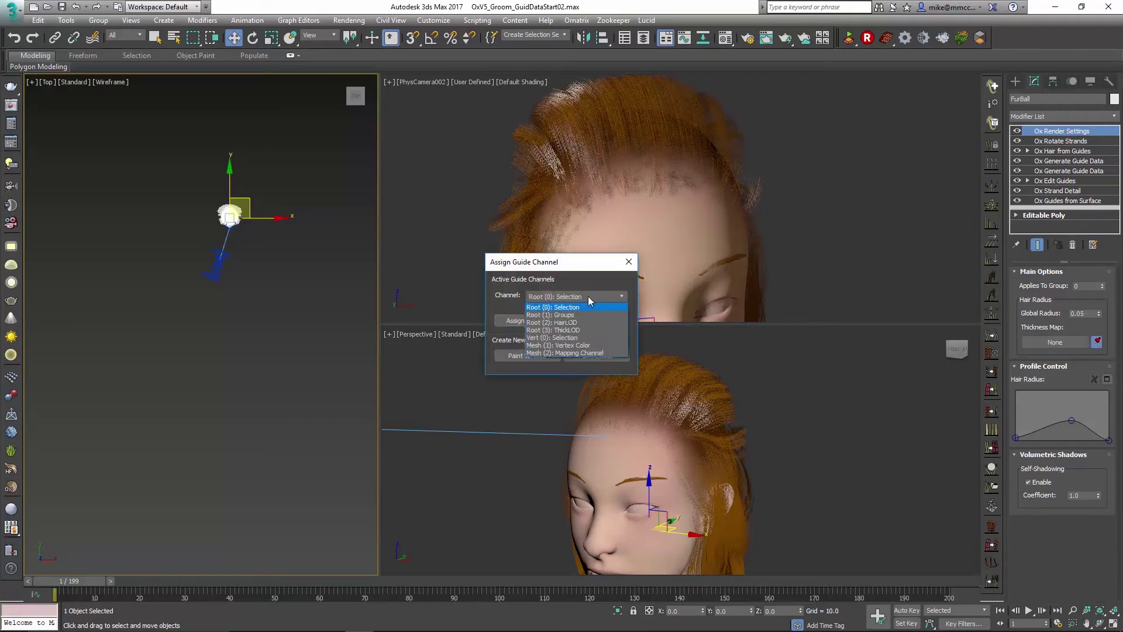
left_click(567, 331)
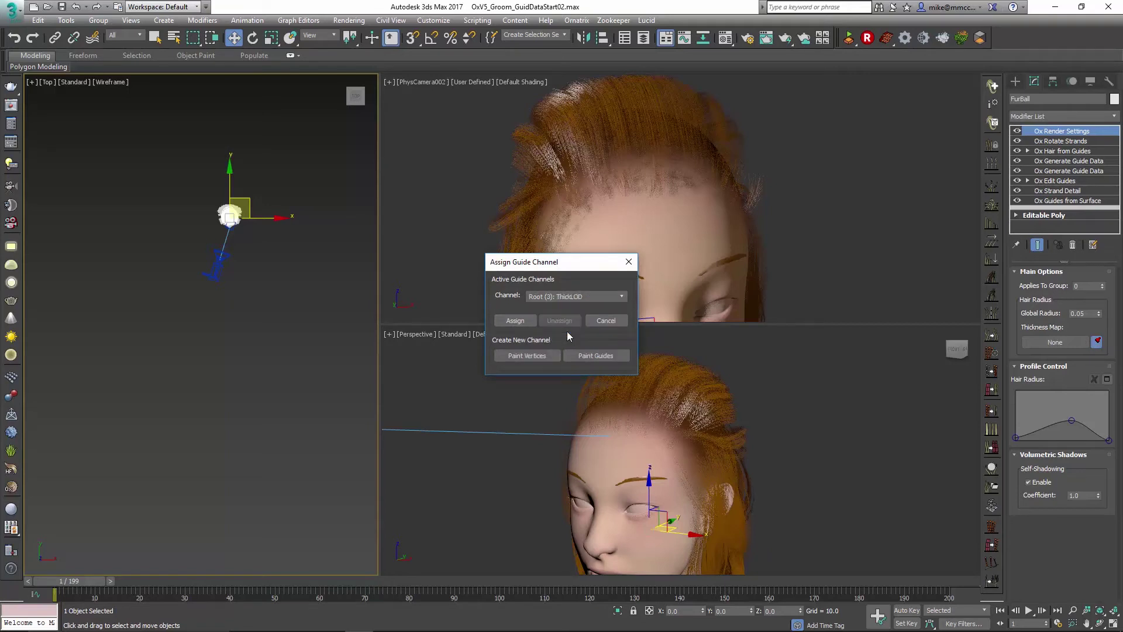
left_click(515, 321)
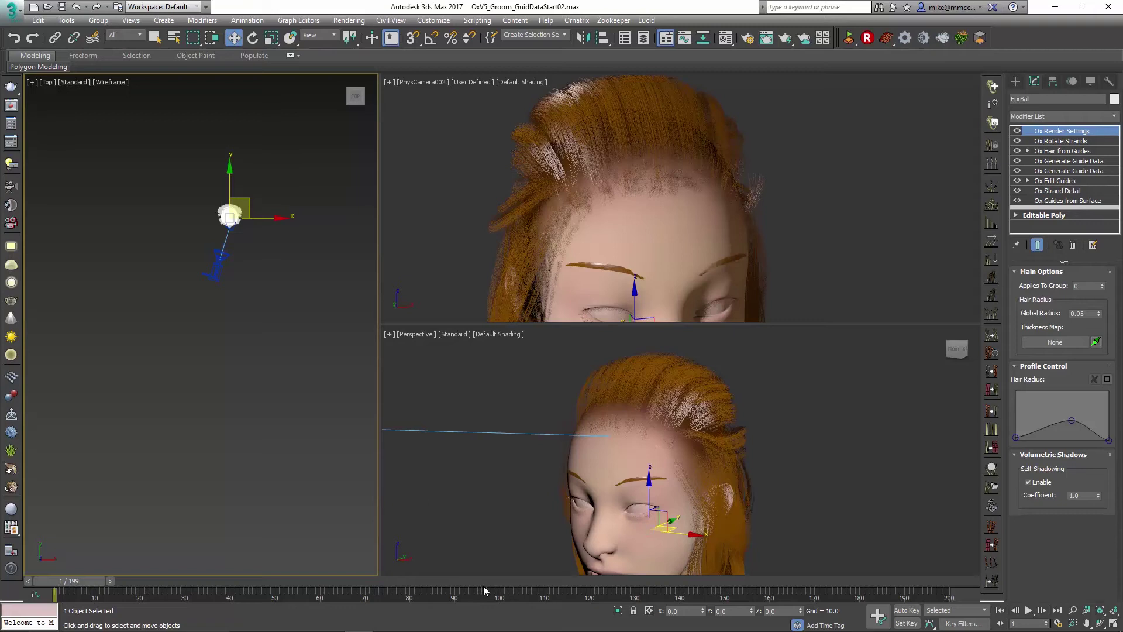
At frame 99, raise the ThickLOD target maximum to 5.0, then compare the hair at frames 1 and 100.
left_click(500, 582)
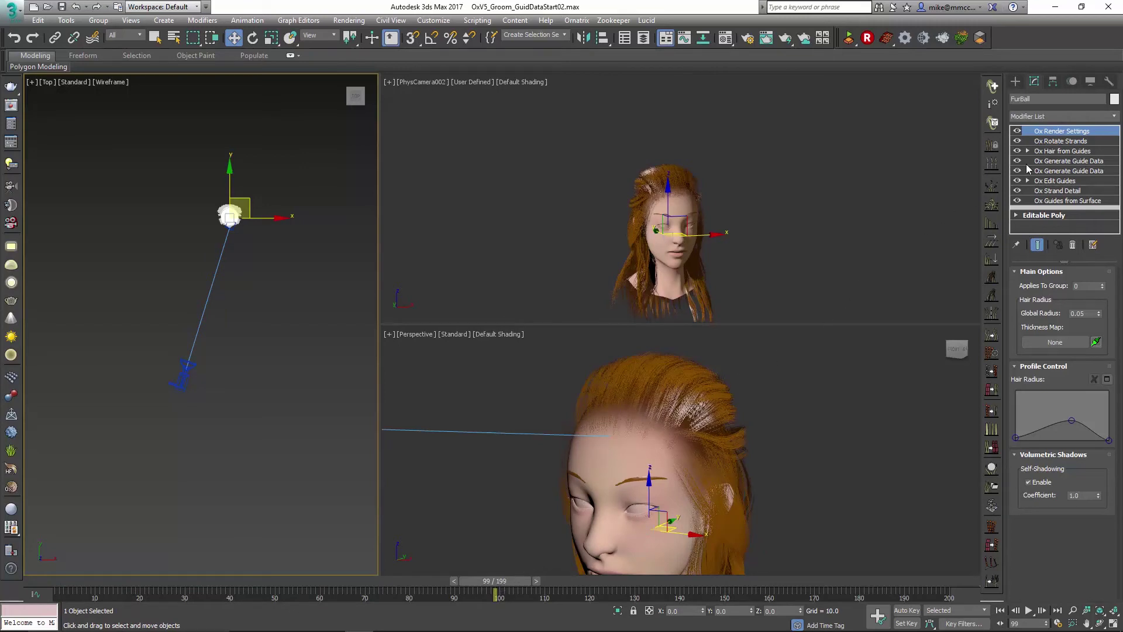
left_click(1060, 162)
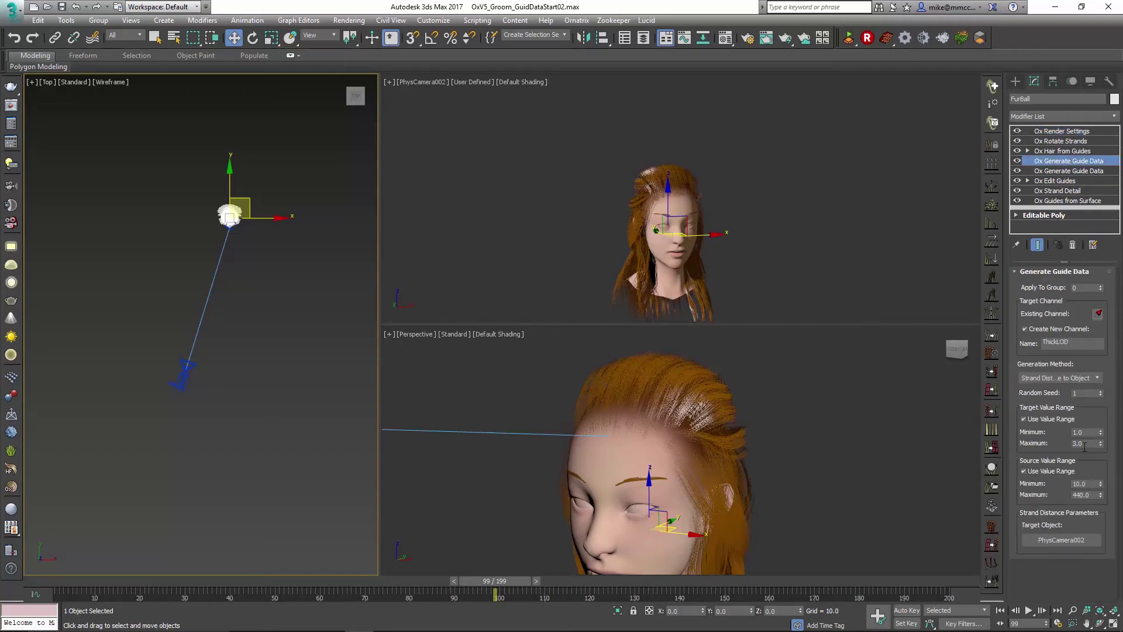
key("Return")
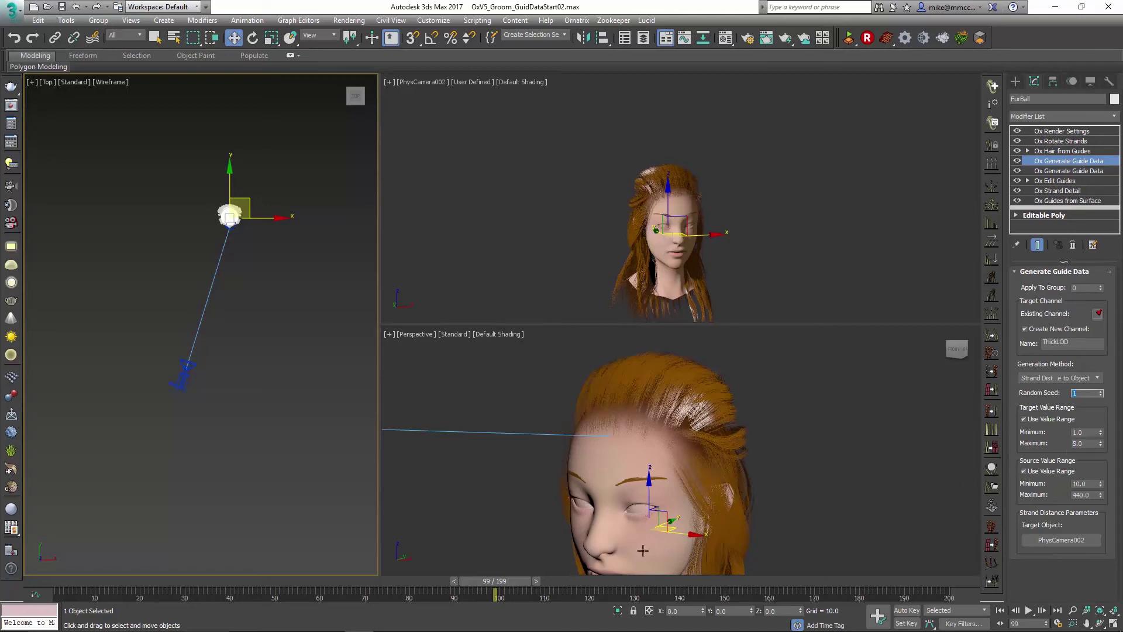
left_click(55, 581)
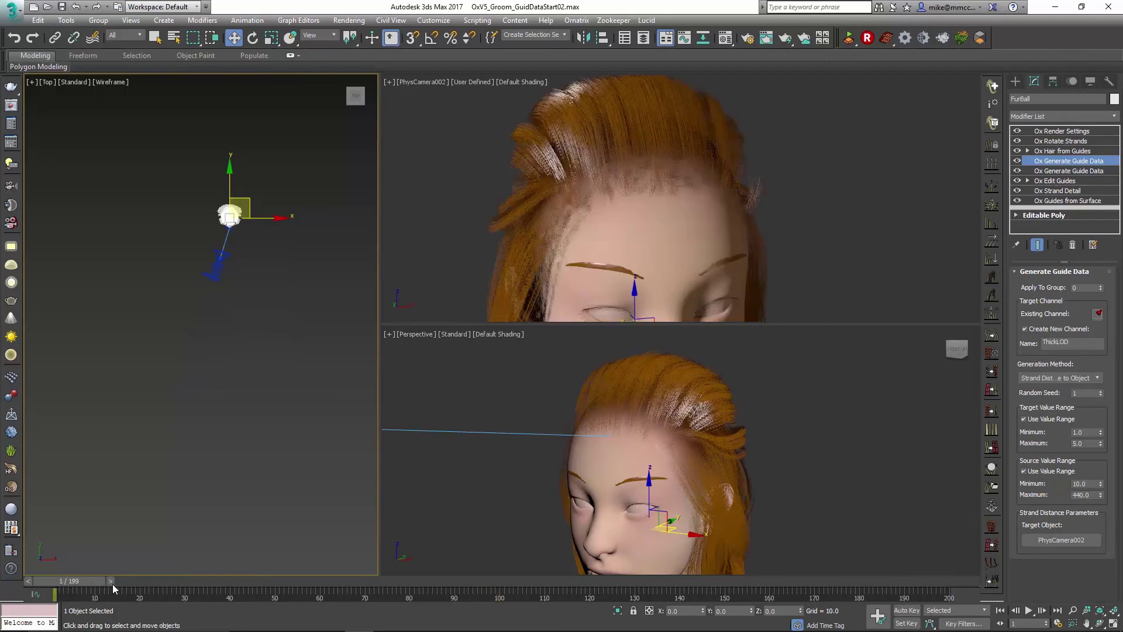
left_click(500, 585)
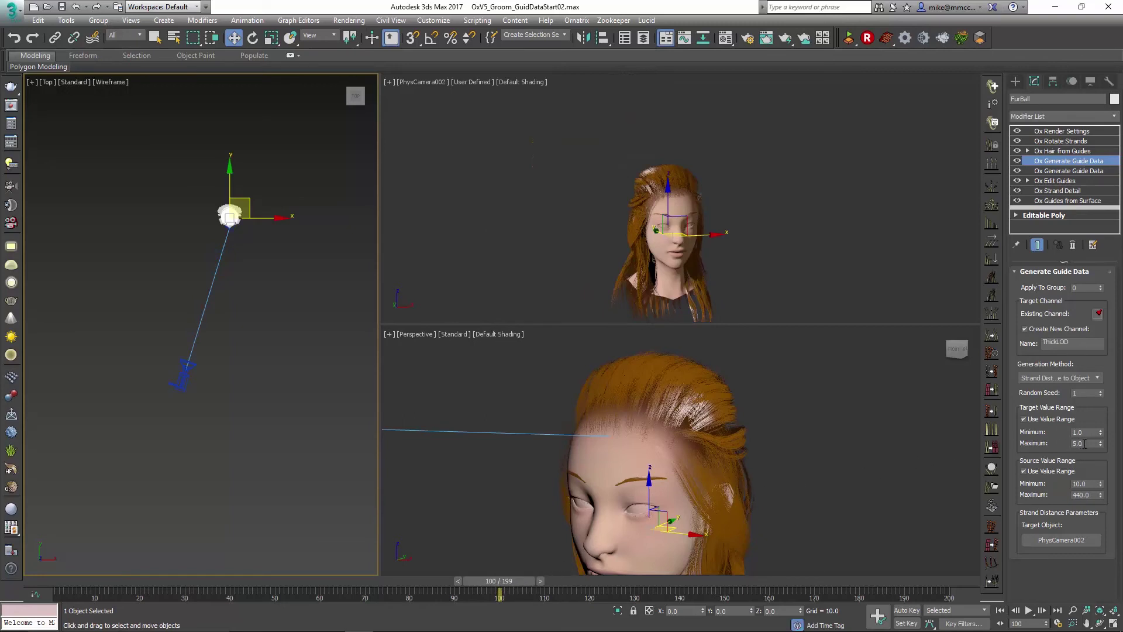
Reset the ThickLOD target maximum to 3.0 and reselect Ox Render Settings in the stack.
left_click(1065, 445)
type("3")
key("Tab")
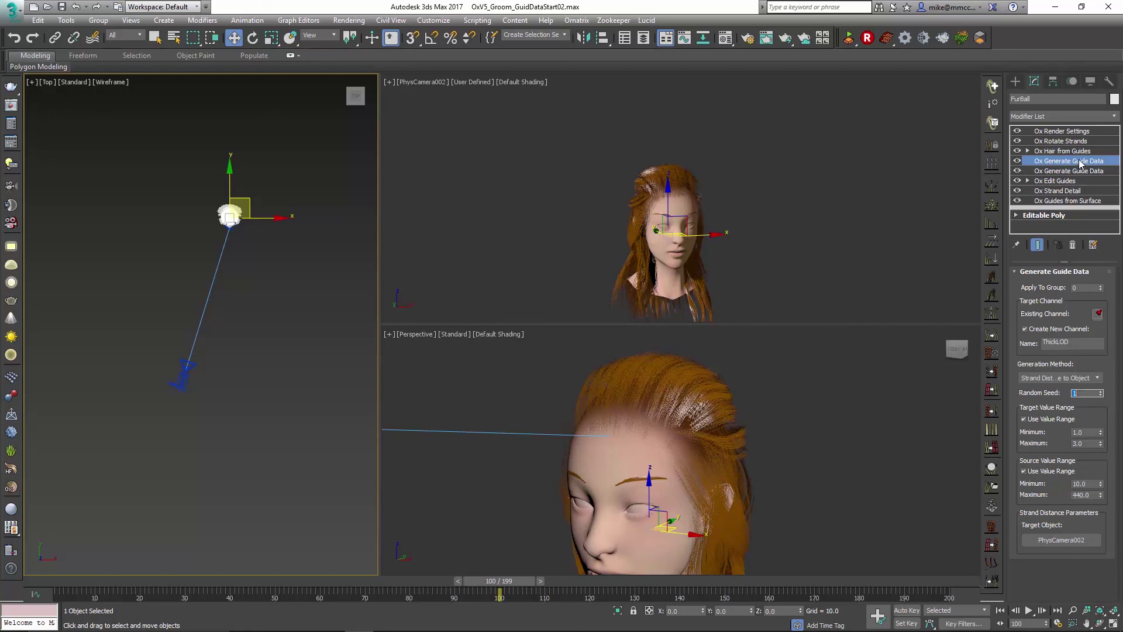
left_click(1063, 132)
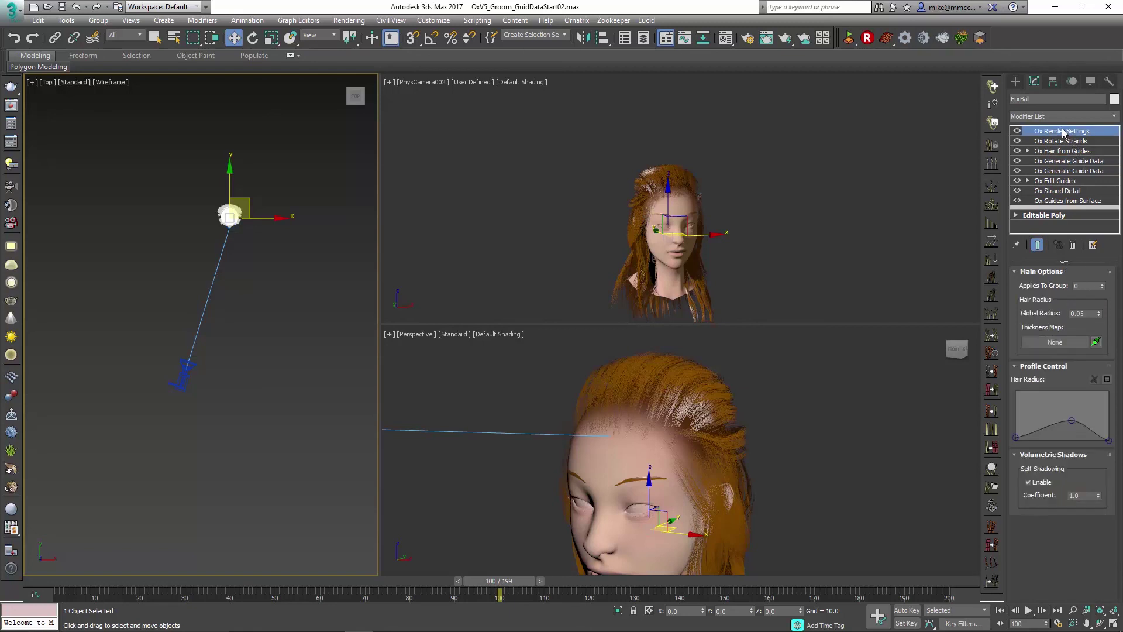